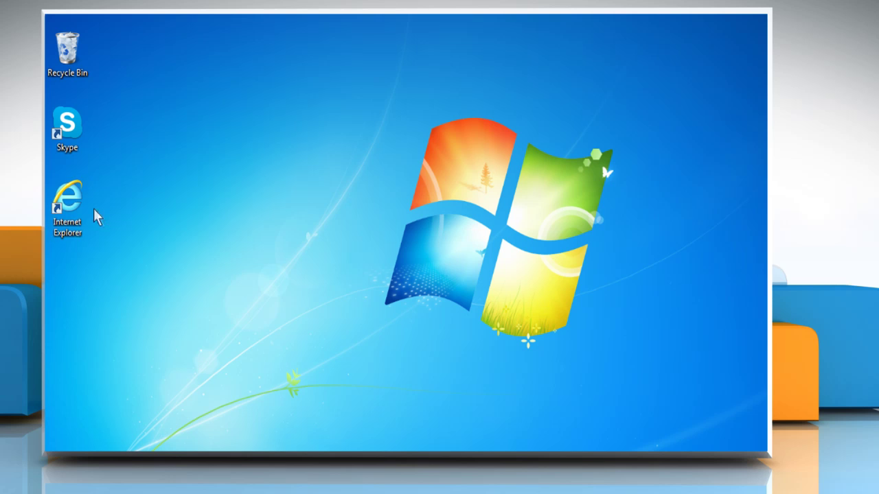
{"action": "right_click", "coordinate": [71, 203]}
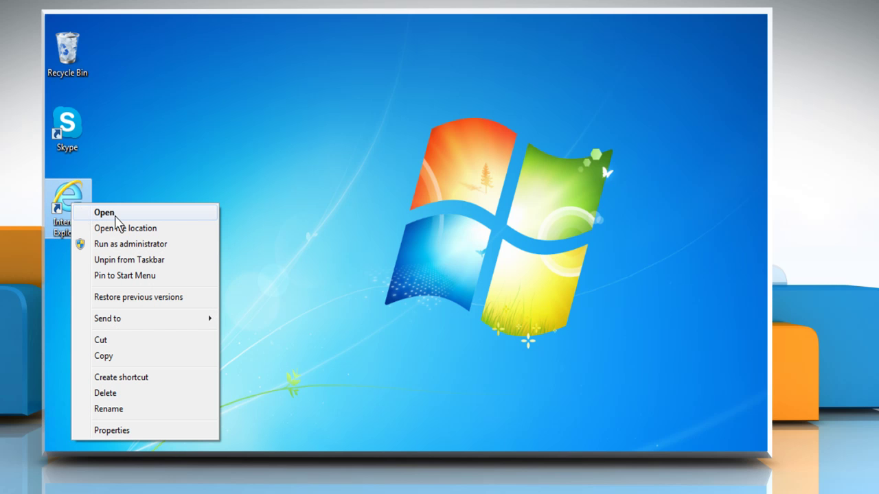
{"action": "left_click", "coordinate": [105, 214]}
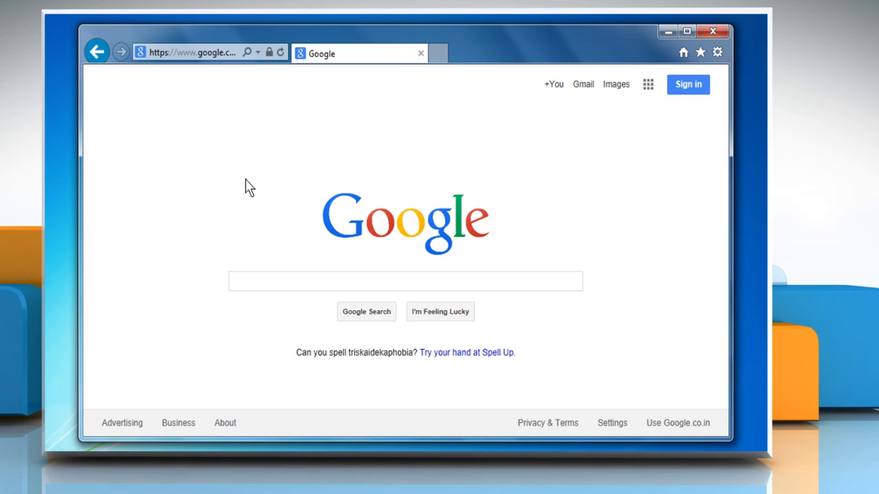
{"action": "left_click", "coordinate": [232, 55]}
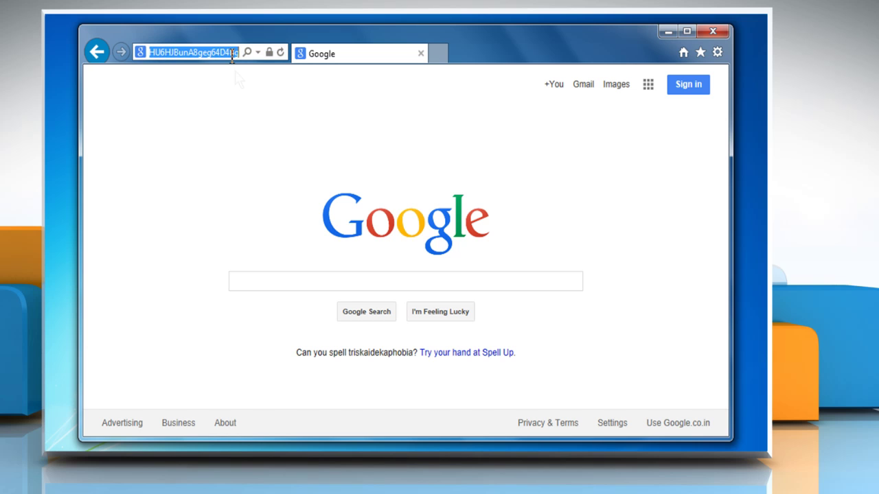
{"action": "type", "text": "www."}
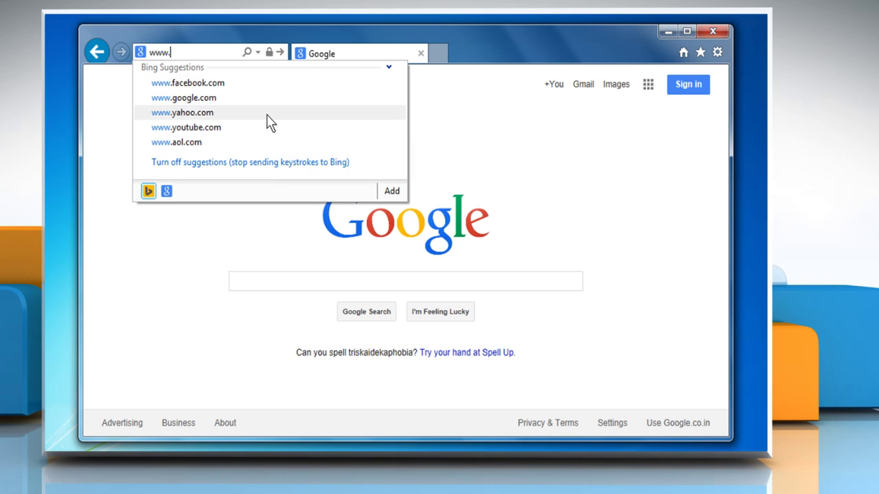
{"action": "type", "text": "skype.co"}
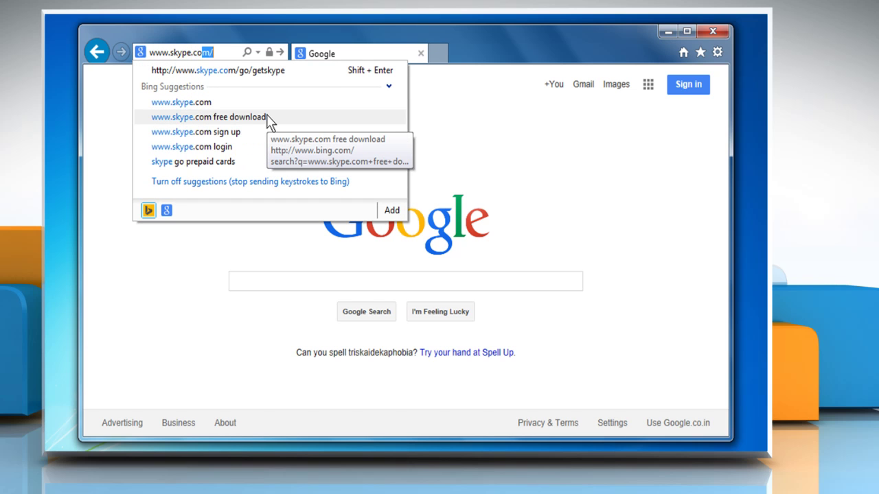
{"action": "type", "text": "m/go/get"}
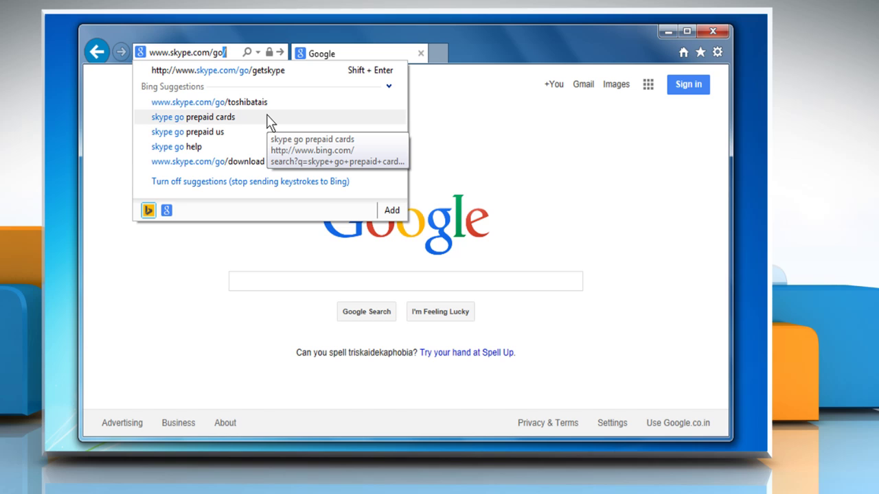
{"action": "type", "text": "skype"}
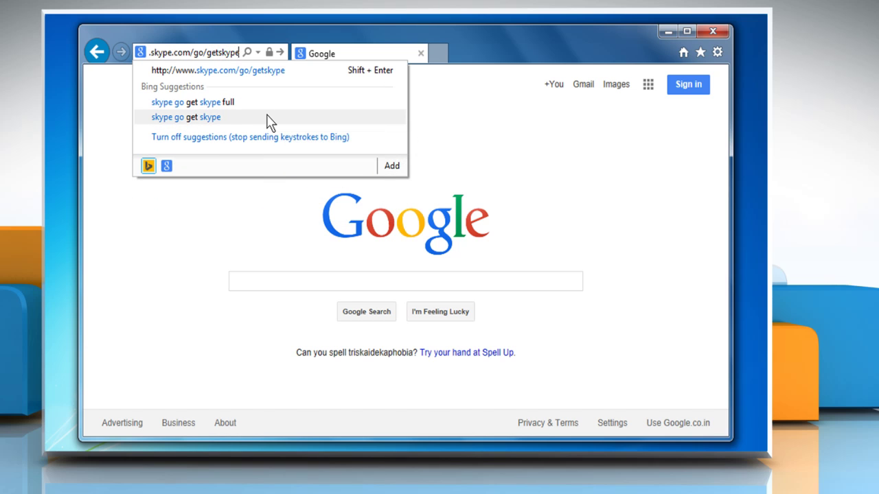
{"action": "key", "text": "Return"}
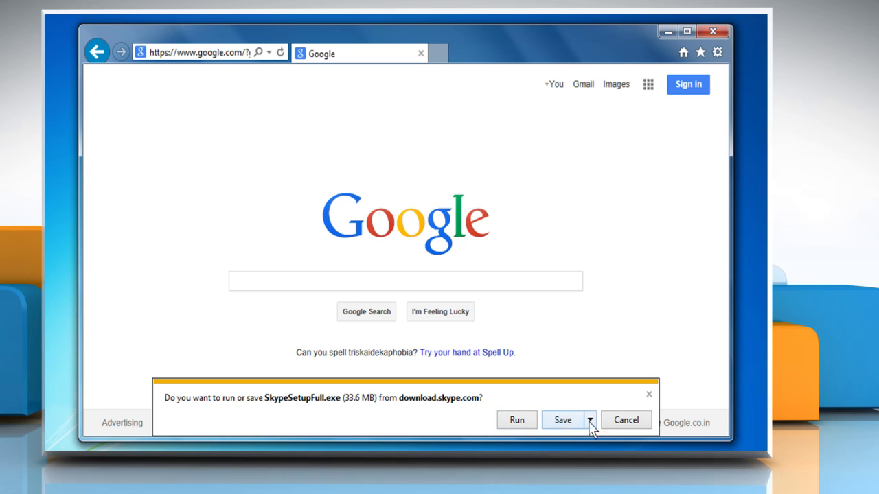
{"action": "left_click", "coordinate": [626, 420]}
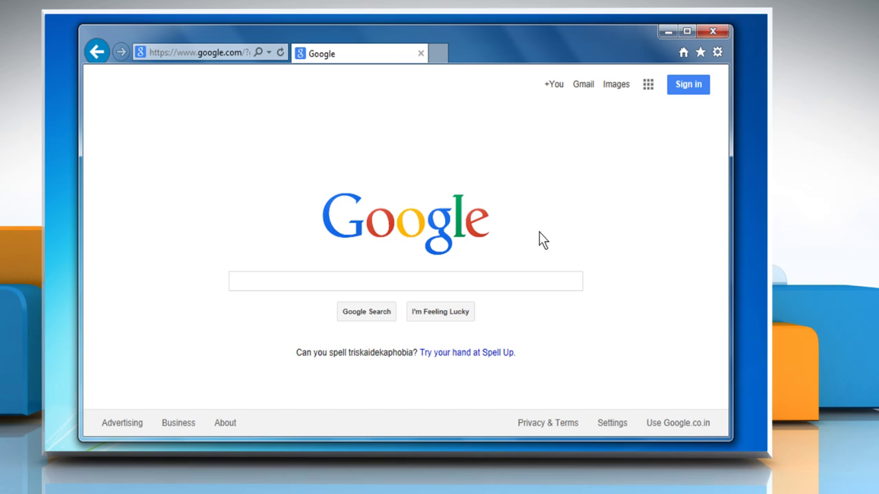
- Check Windows Update for new updates and install the selected important ones, closing the window without restarting
{"action": "key", "text": "alt"}
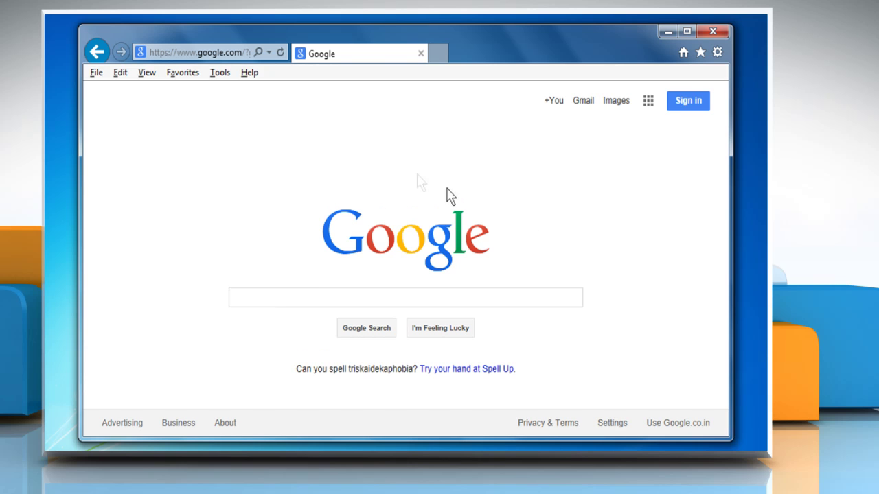
{"action": "left_click", "coordinate": [221, 73]}
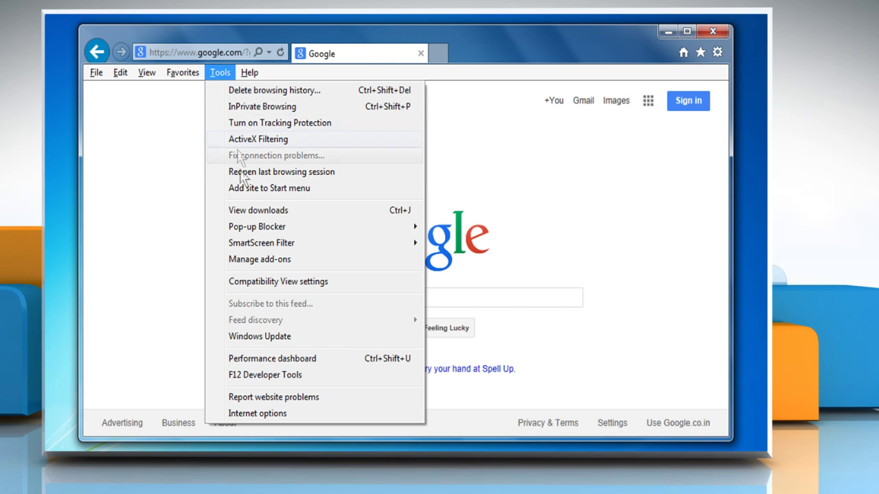
{"action": "left_click", "coordinate": [263, 338]}
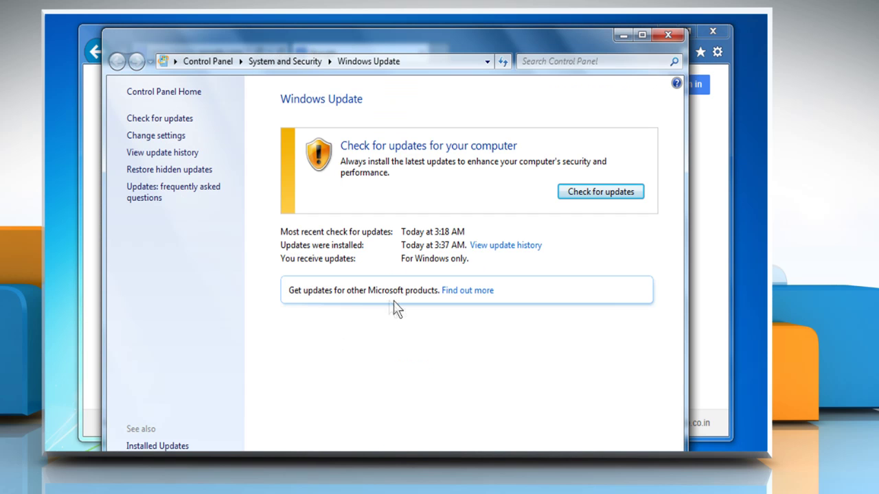
{"action": "left_click", "coordinate": [604, 192]}
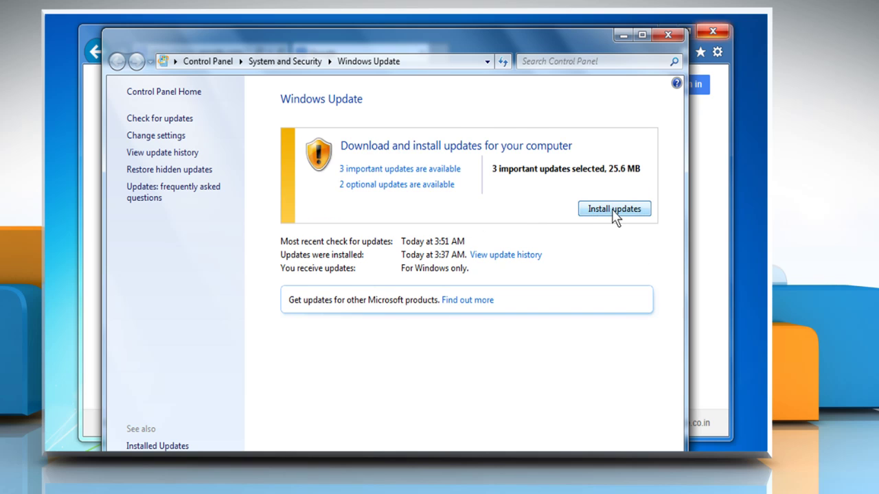
{"action": "left_click", "coordinate": [613, 209]}
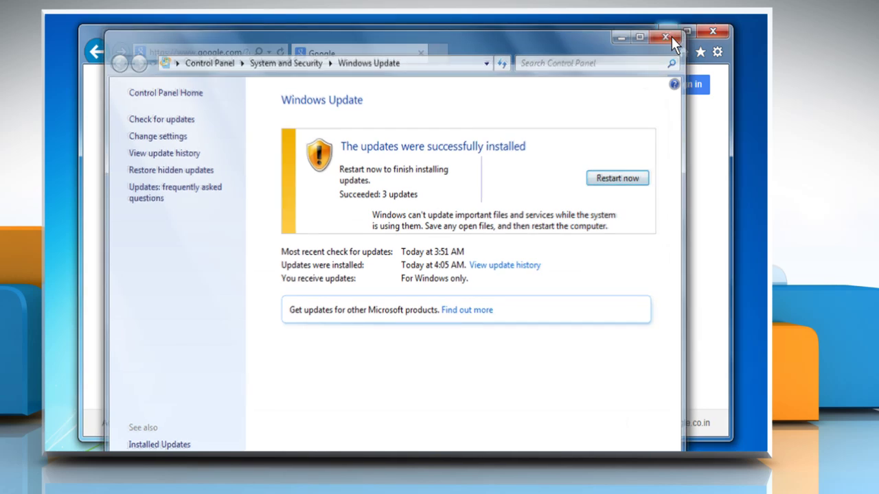
{"action": "left_click", "coordinate": [667, 34]}
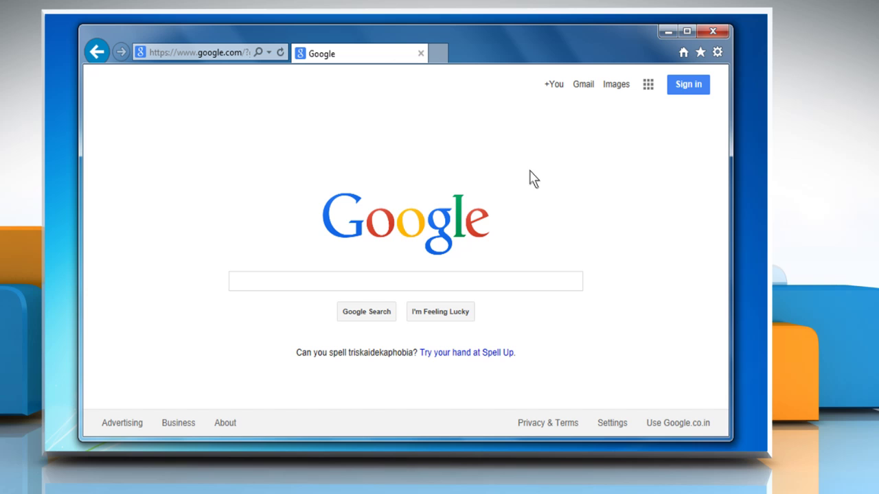
- Check the version information of Internet Explorer and close it
{"action": "left_click", "coordinate": [716, 53]}
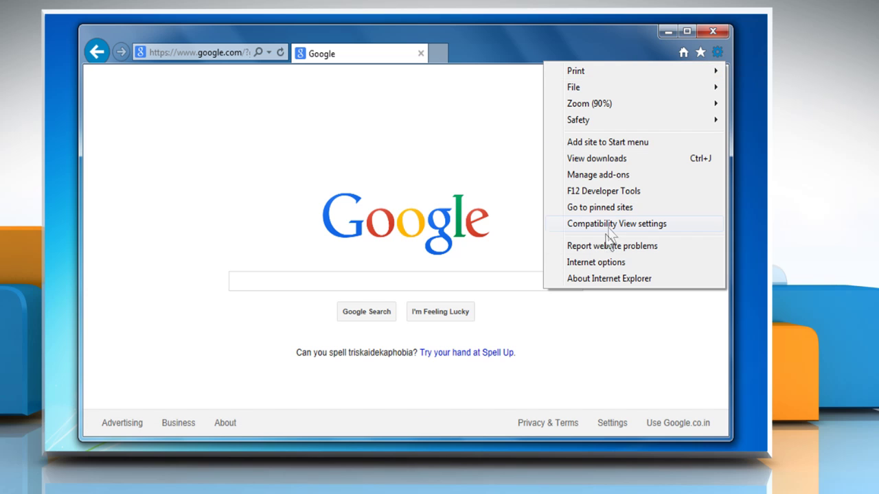
{"action": "left_click", "coordinate": [594, 278]}
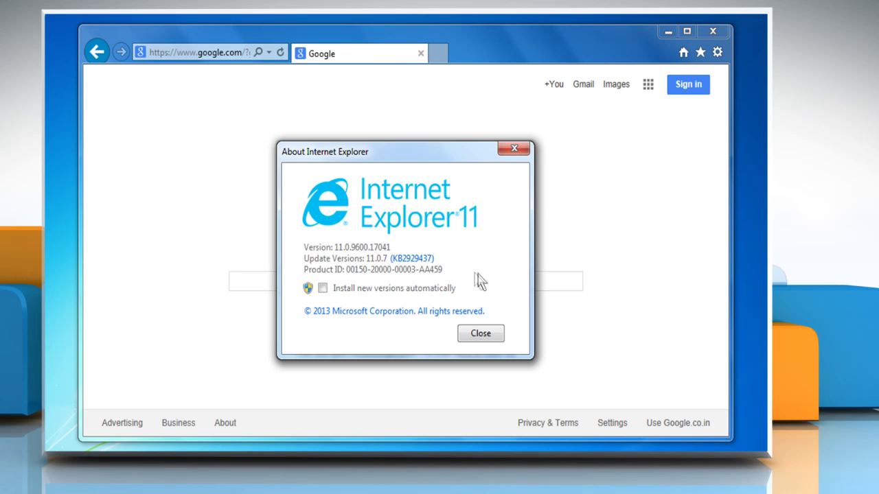
{"action": "left_click", "coordinate": [481, 336]}
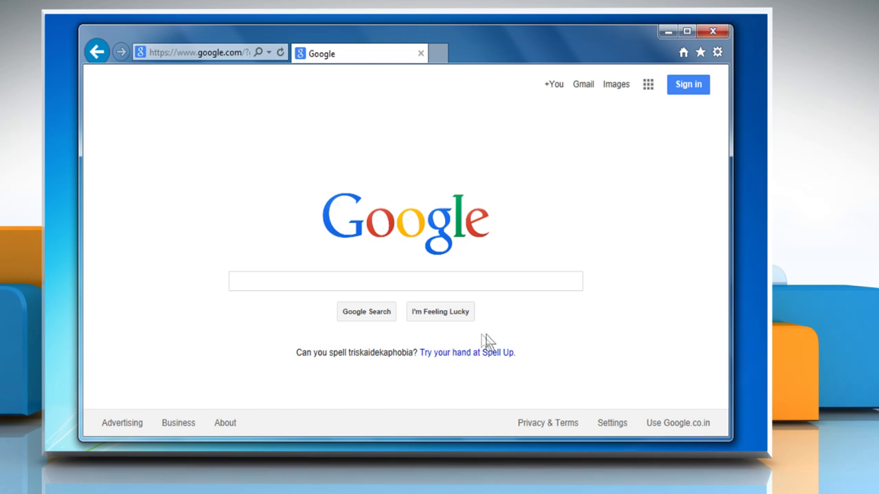
- Go to support.skype.com and open the Skype LoginCleanup End User License Agreement article in the Installing and upgrading topic
{"action": "left_click", "coordinate": [241, 61]}
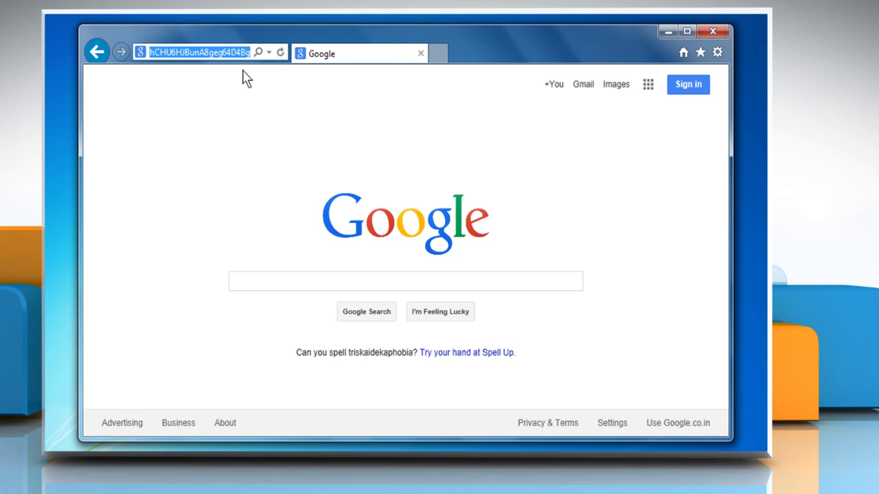
{"action": "type", "text": "support.skype.com"}
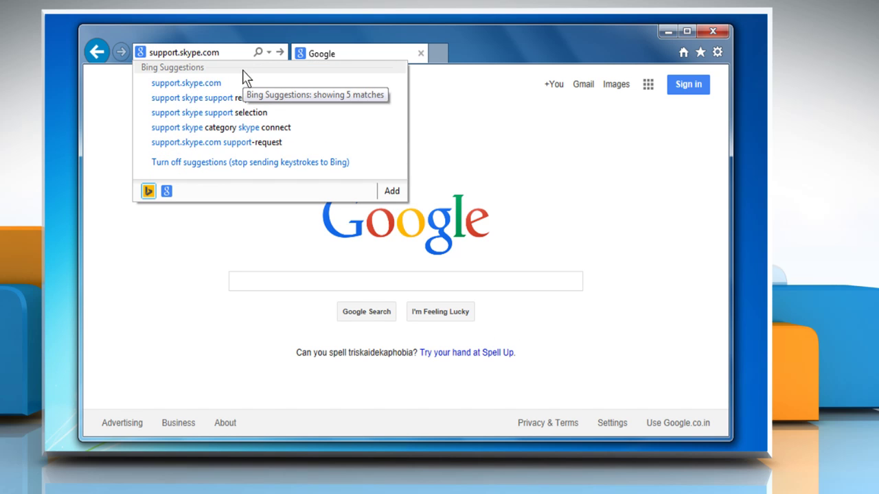
{"action": "key", "text": "Return"}
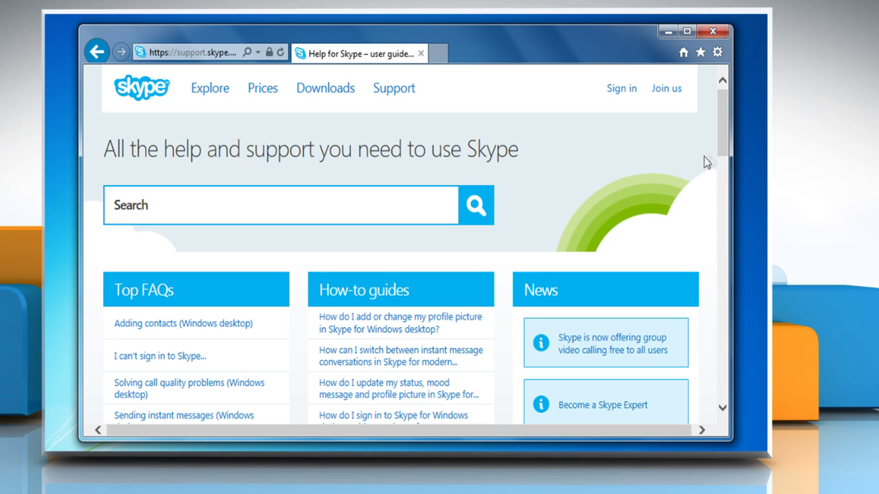
{"action": "left_click_drag", "start_coordinate": [724, 154], "coordinate": [724, 242]}
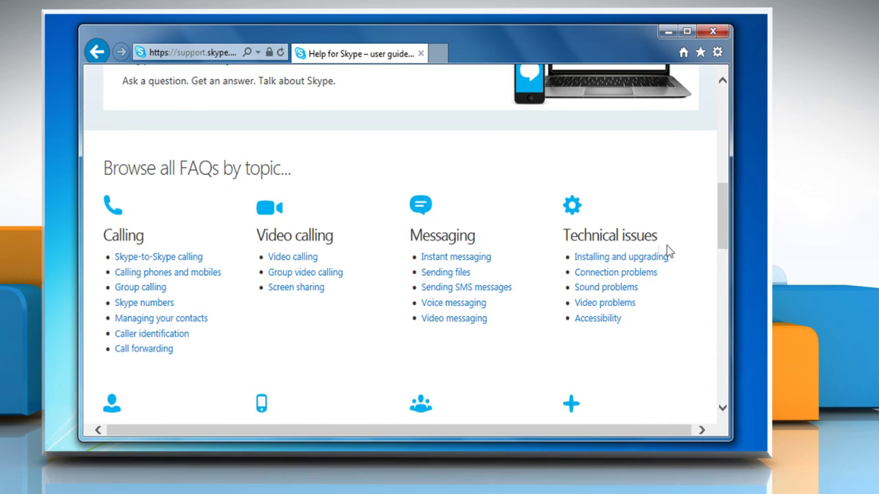
{"action": "left_click", "coordinate": [602, 263]}
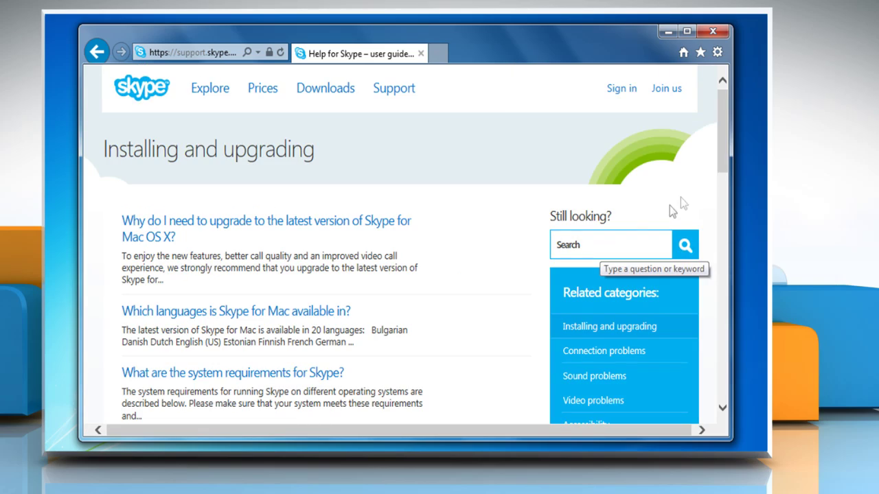
{"action": "left_click_drag", "start_coordinate": [723, 152], "coordinate": [725, 264]}
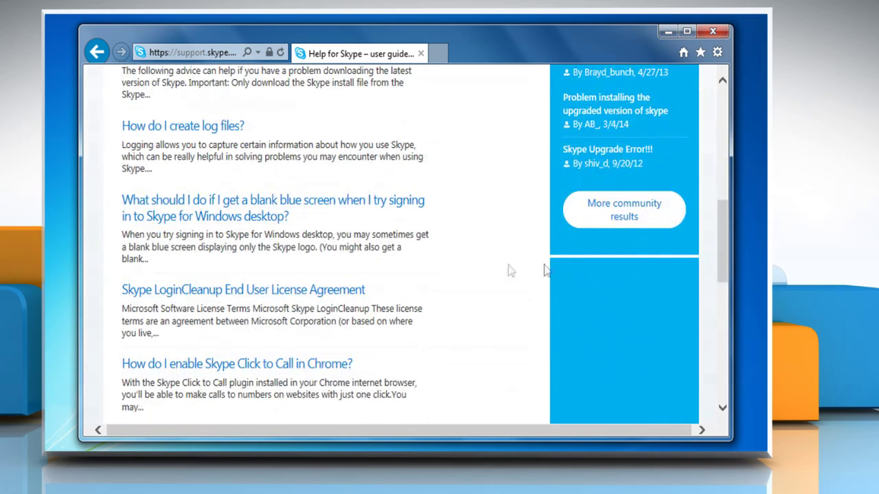
{"action": "left_click", "coordinate": [229, 292]}
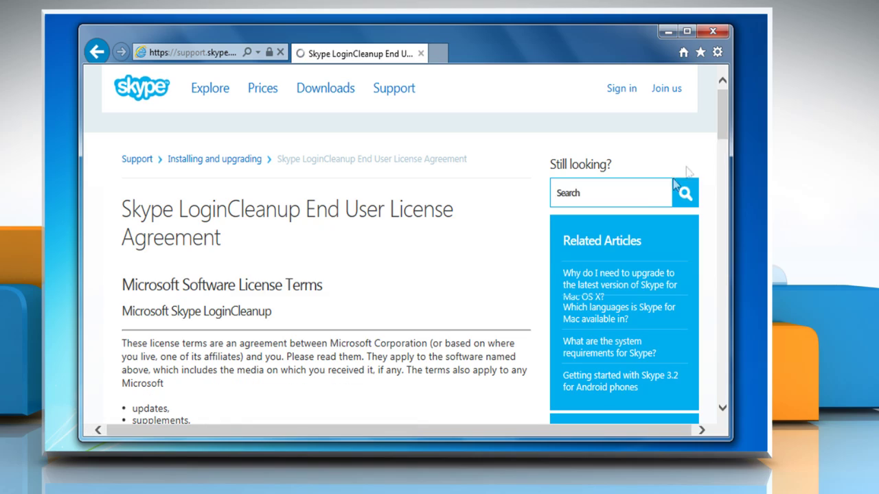
- Download the LoginCleanup file offered at the end of the license agreement and save logincleanup.zip
{"action": "left_click_drag", "start_coordinate": [723, 113], "coordinate": [723, 297]}
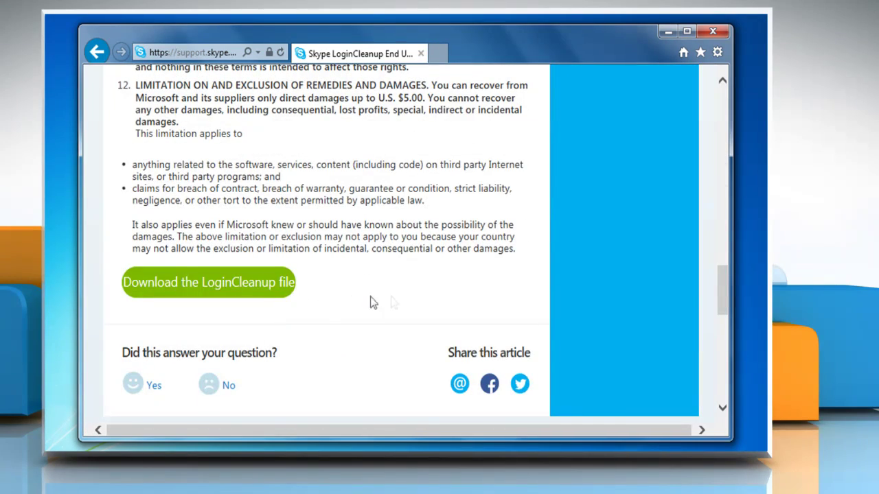
{"action": "left_click", "coordinate": [203, 291]}
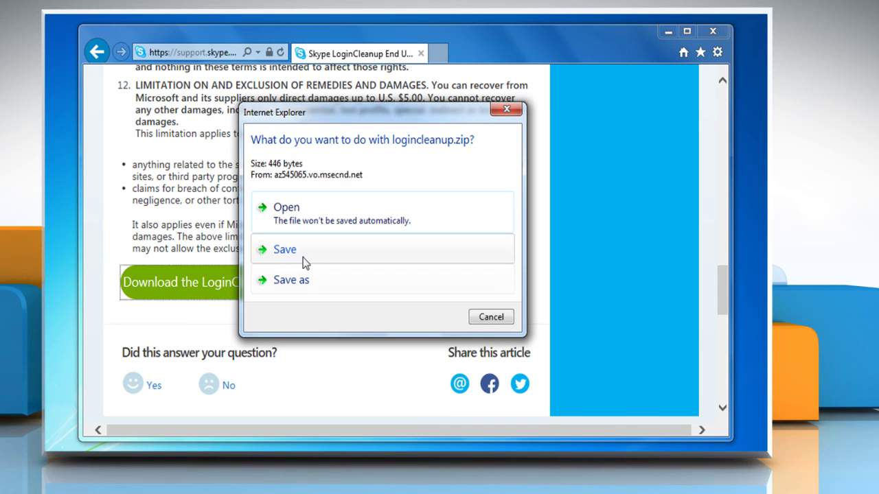
{"action": "left_click", "coordinate": [307, 250]}
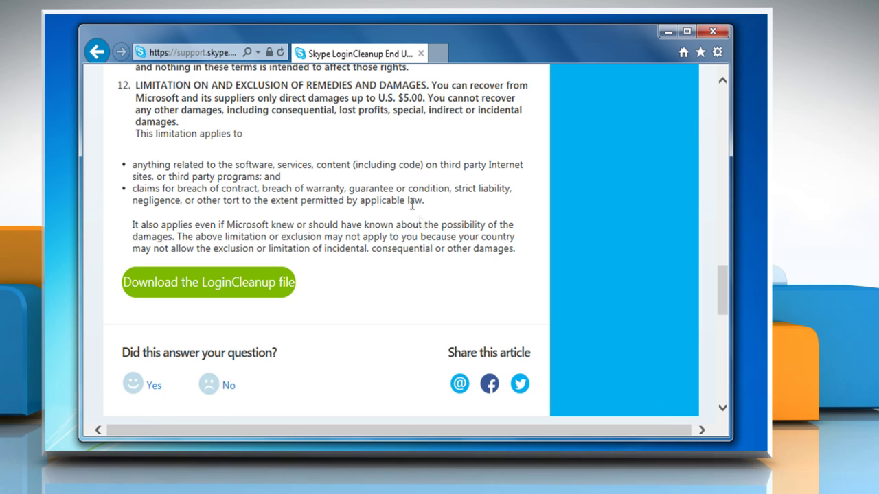
{"action": "left_click", "coordinate": [229, 53]}
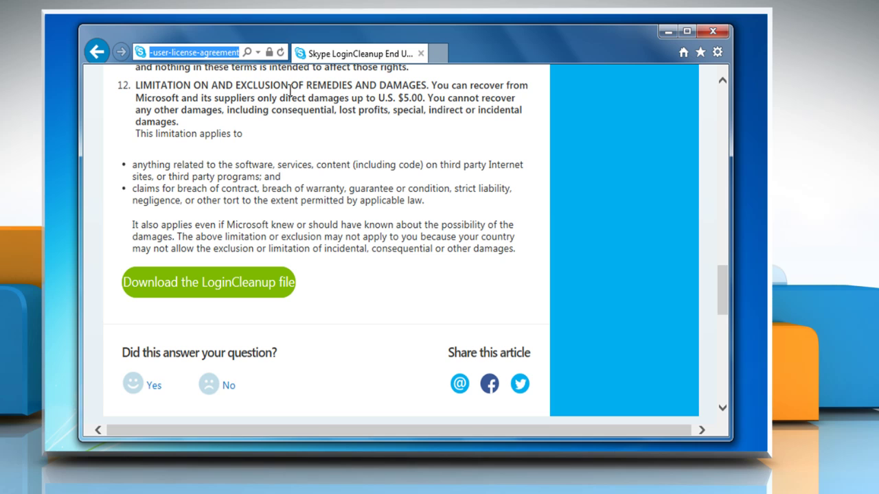
{"action": "type", "text": "http:/"}
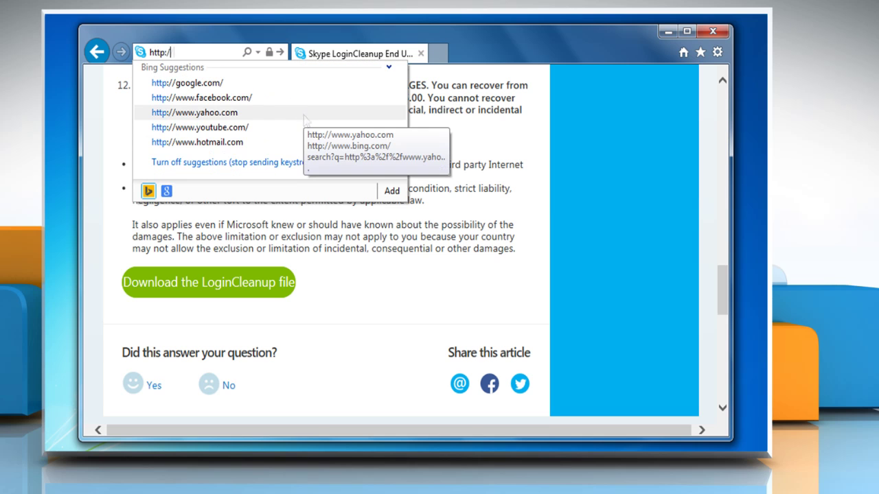
{"action": "type", "text": "/www."}
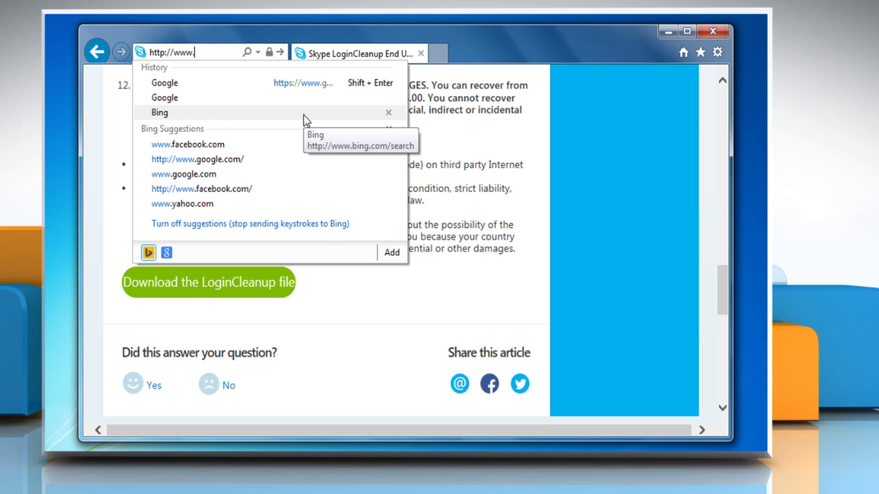
{"action": "type", "text": "mistered"}
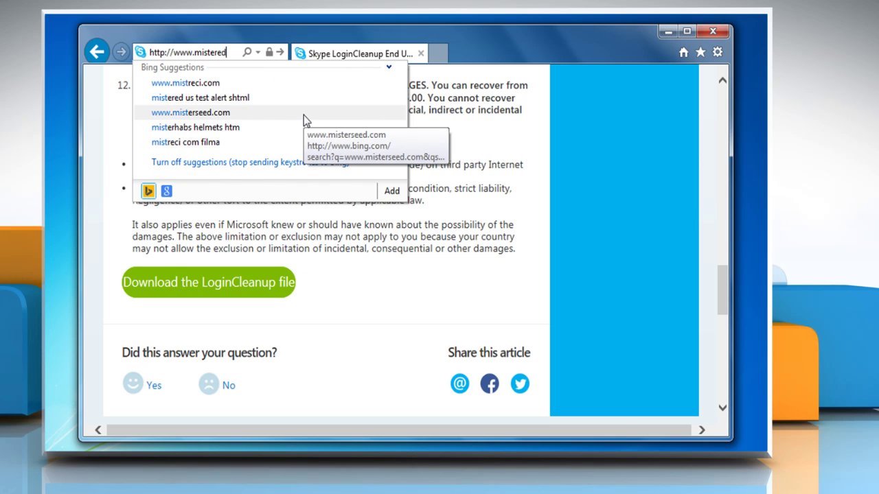
{"action": "type", "text": ".us/test"}
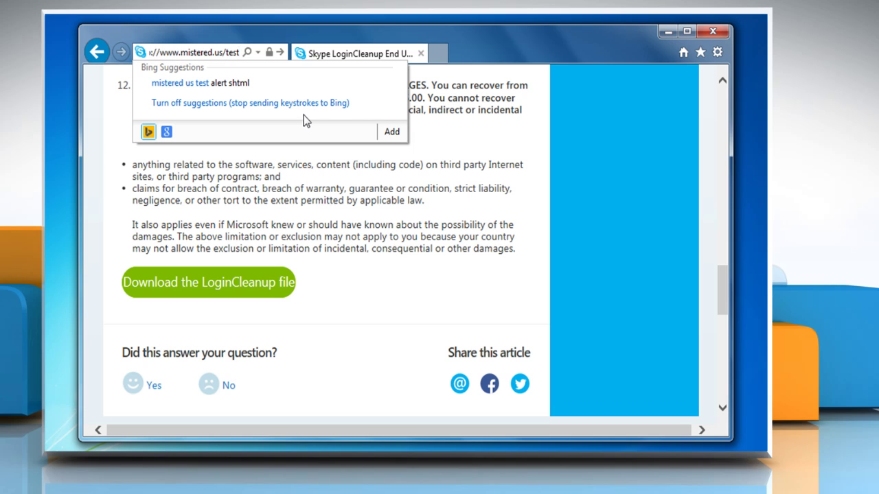
{"action": "type", "text": "/a"}
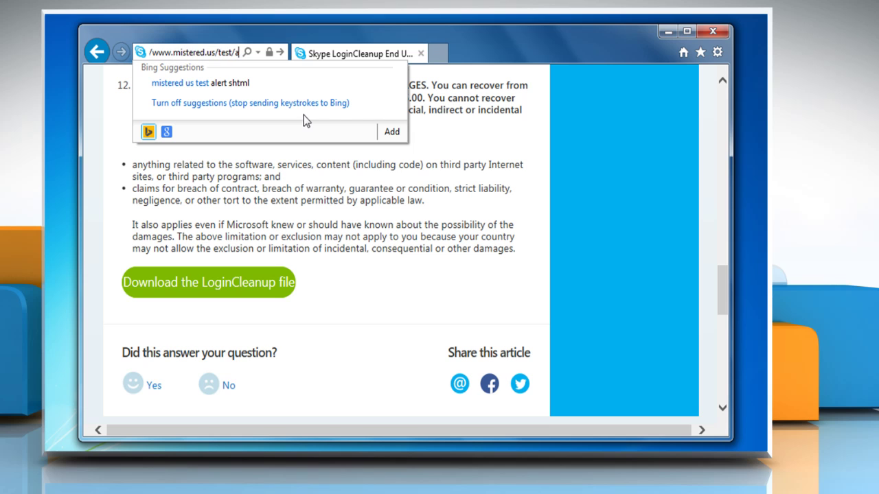
{"action": "type", "text": "lert.shtml"}
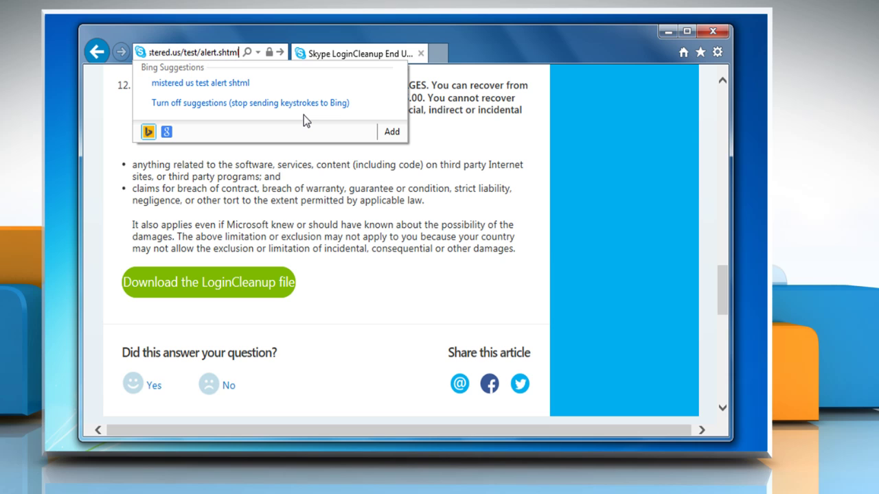
{"action": "key", "text": "Return"}
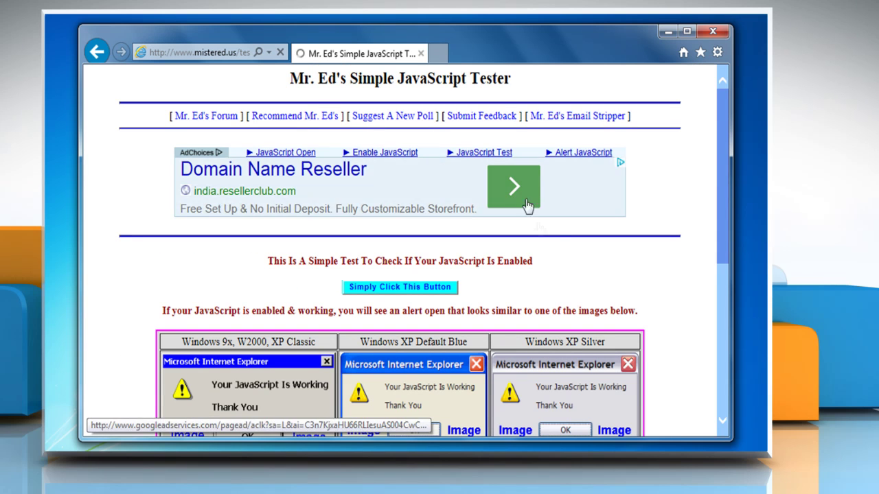
- Run the page's simple JavaScript test, dismiss its alert and close the browser
{"action": "scroll", "coordinate": [720, 196], "scroll_direction": "down", "scroll_amount": 3}
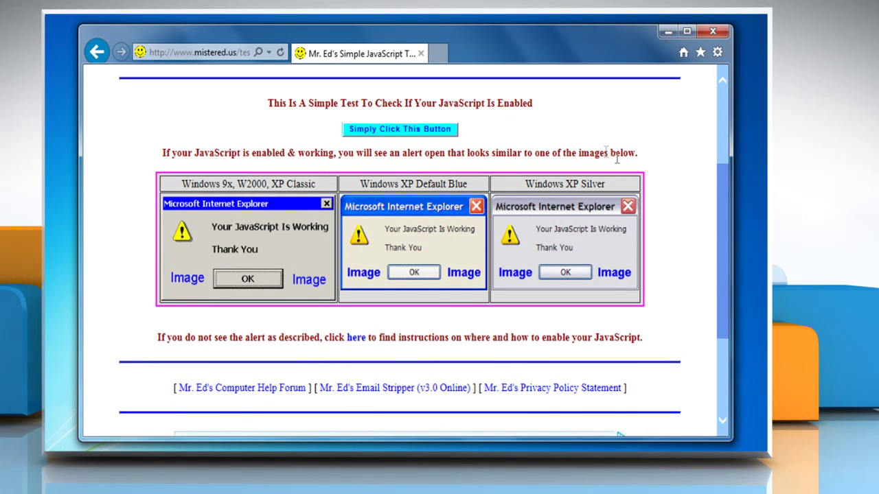
{"action": "left_click", "coordinate": [397, 136]}
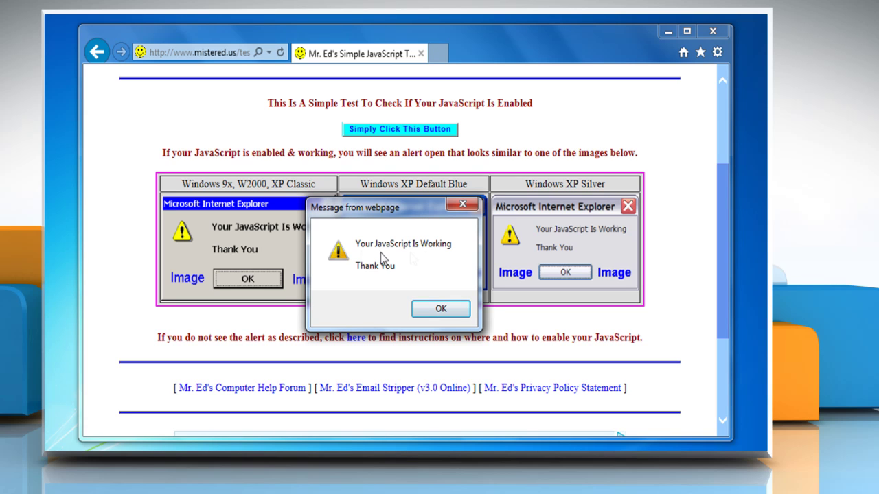
{"action": "left_click", "coordinate": [439, 310]}
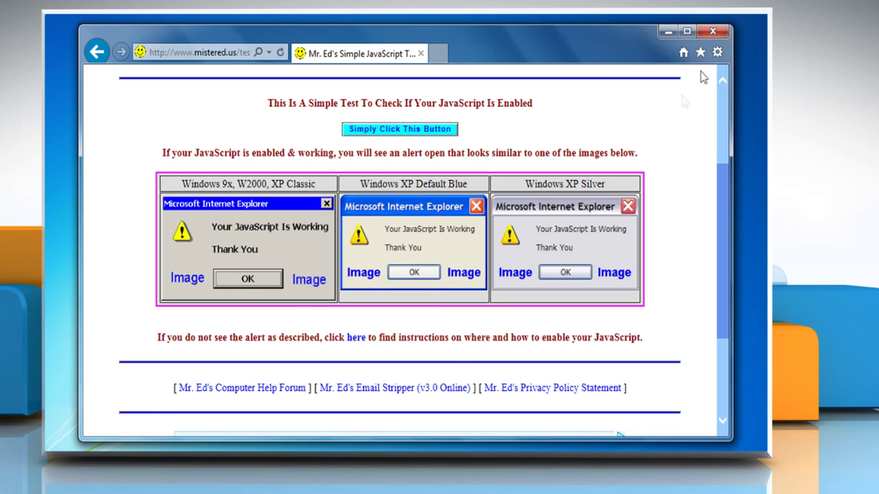
{"action": "left_click", "coordinate": [714, 33]}
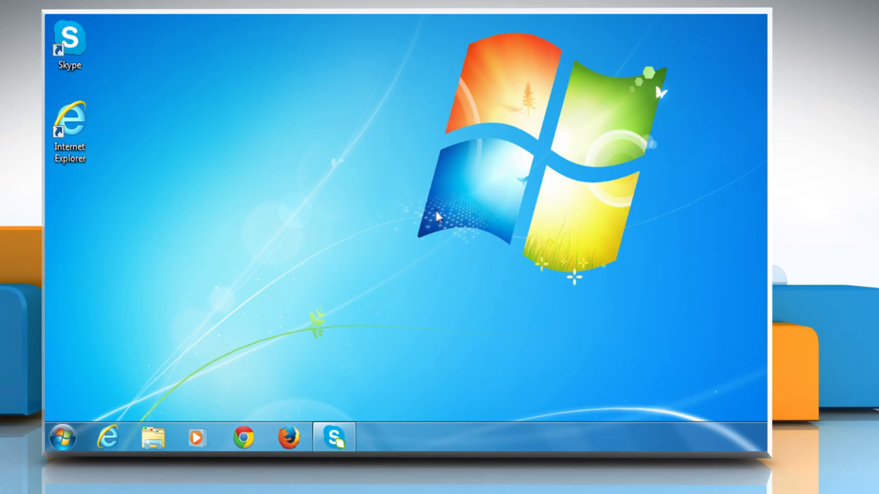
- Find cmd among the installed programs and run it as administrator
{"action": "left_click", "coordinate": [64, 436]}
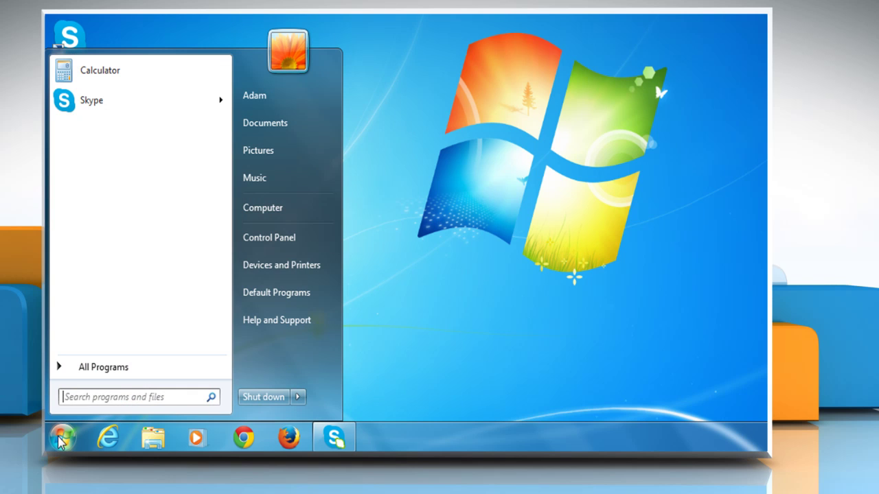
{"action": "type", "text": "cmd"}
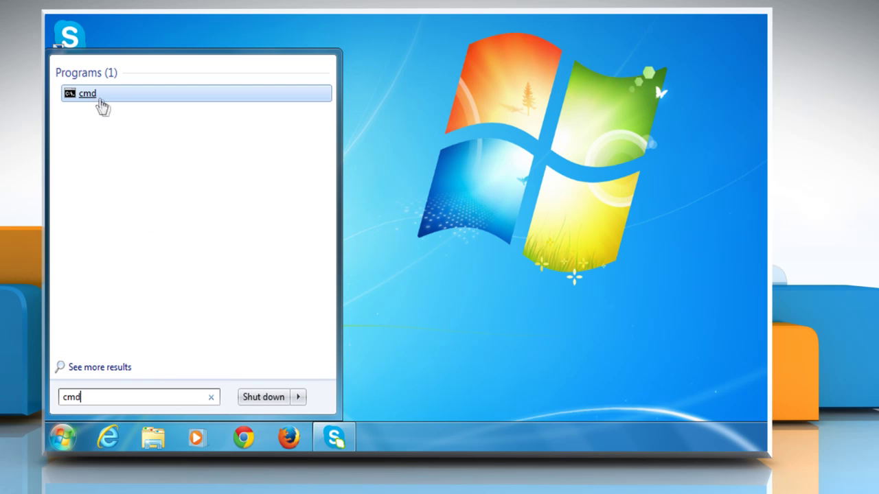
{"action": "right_click", "coordinate": [91, 101]}
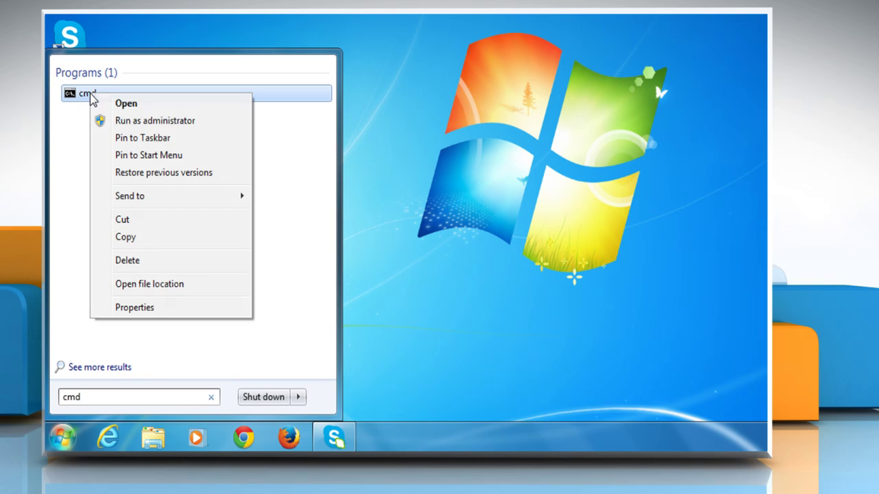
{"action": "left_click", "coordinate": [150, 123]}
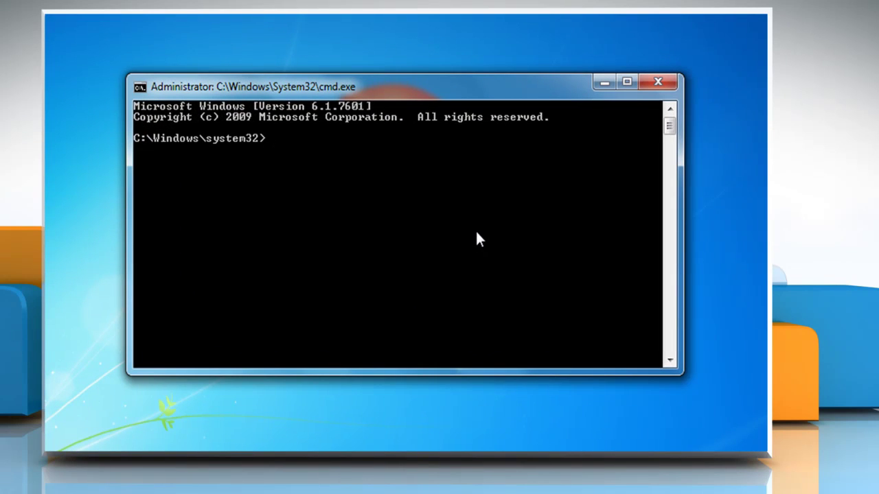
- Register the JScript library with the command regsvr32 jscript.dll, dismiss the message and close the command window
{"action": "type", "text": "regsvr32 jscript.dll"}
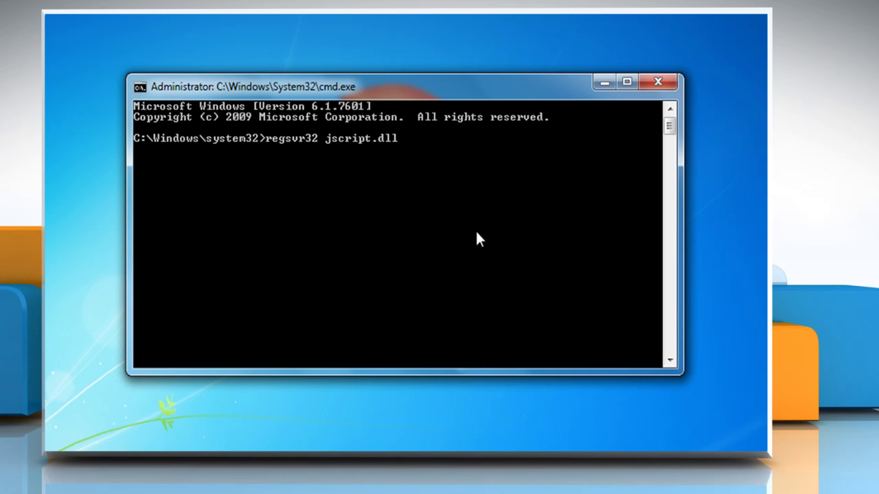
{"action": "key", "text": "Return"}
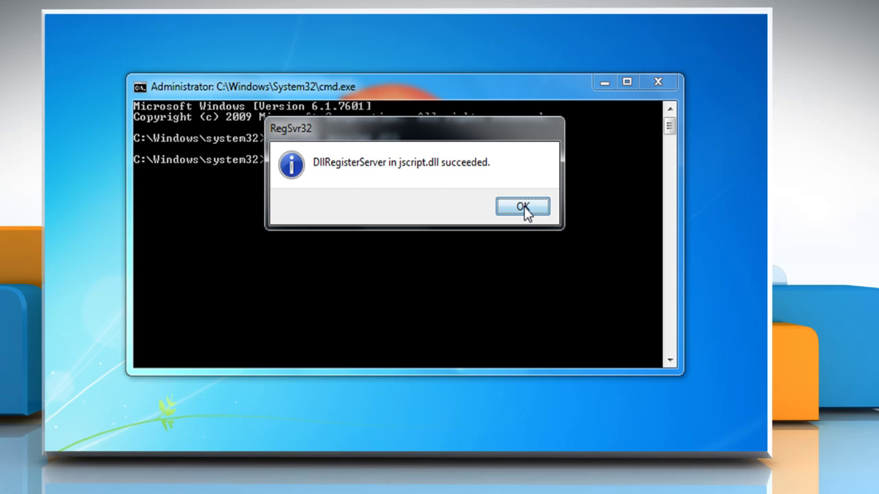
{"action": "left_click", "coordinate": [523, 208]}
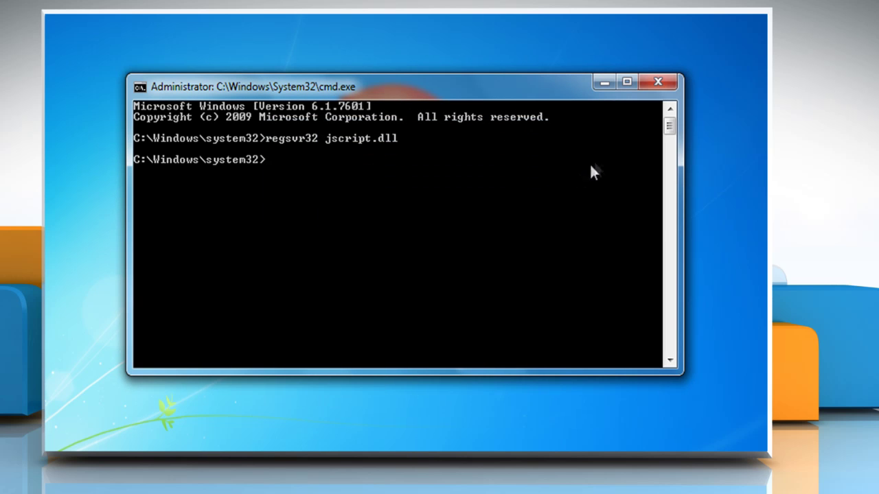
{"action": "left_click", "coordinate": [666, 85]}
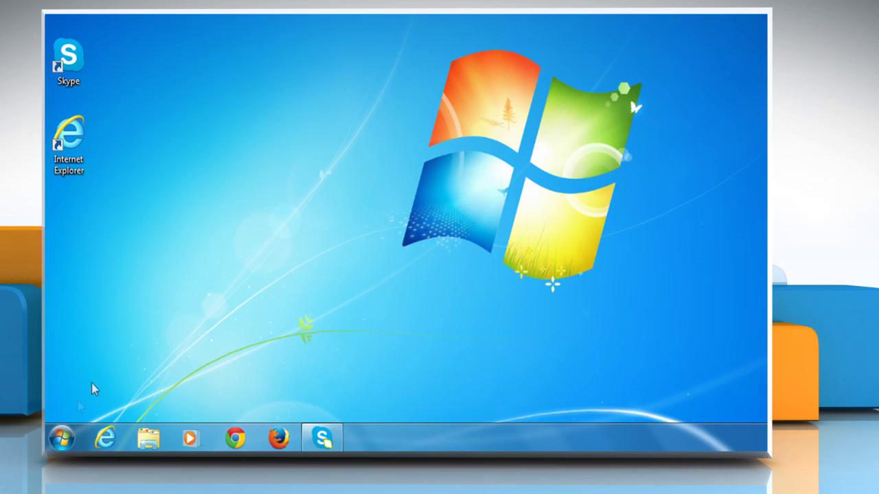
- Restart the computer using the Windows shutdown options
{"action": "left_click", "coordinate": [62, 437]}
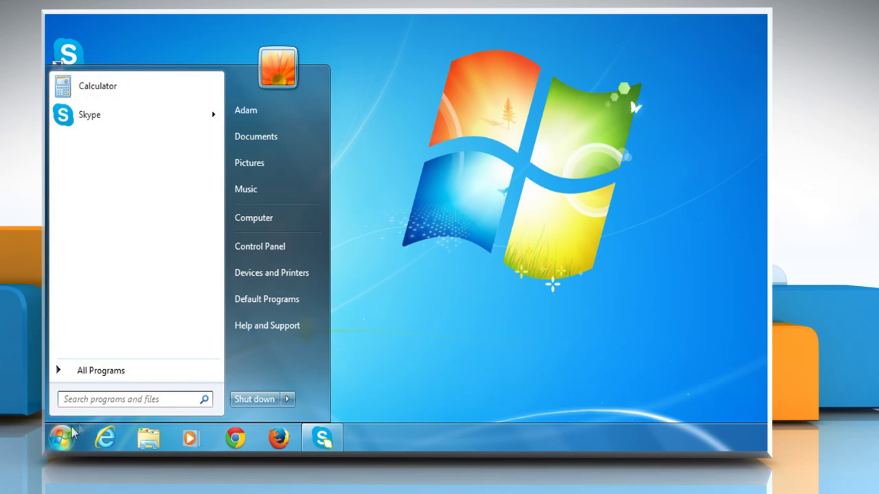
{"action": "left_click", "coordinate": [287, 399]}
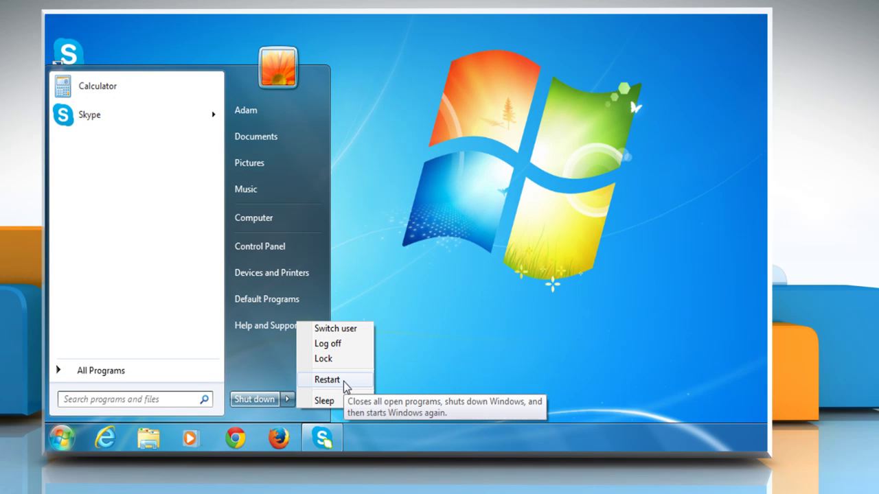